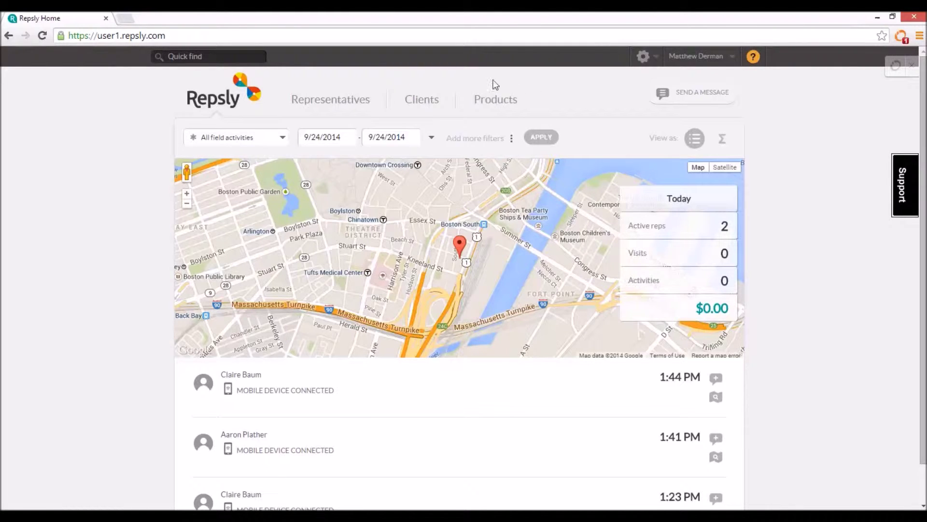
Open the Products list and scroll through the 22 existing product records
click(477, 99)
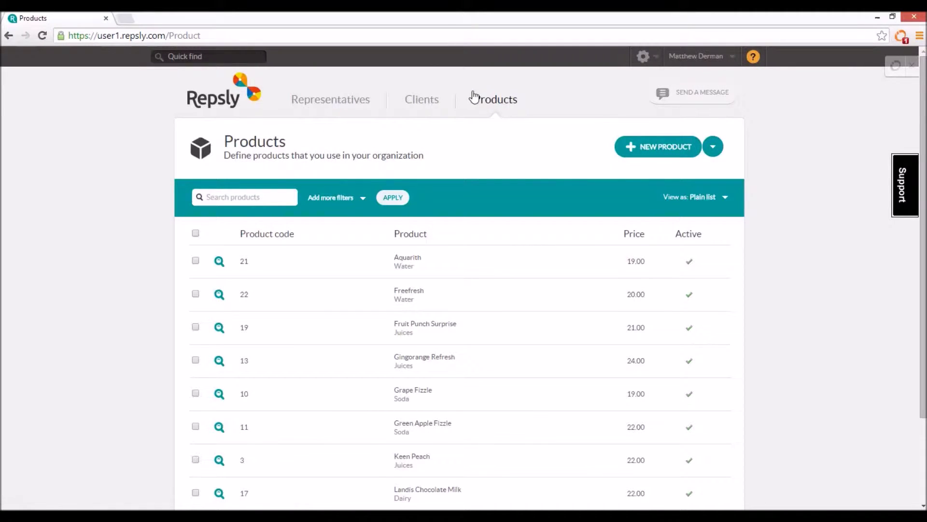
scroll(474, 95, down, 3)
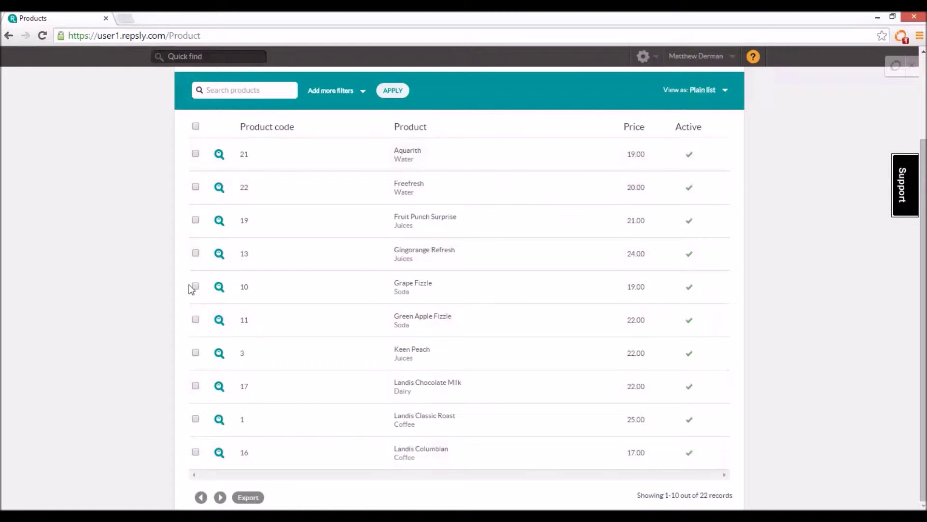
scroll(503, 422, up, 3)
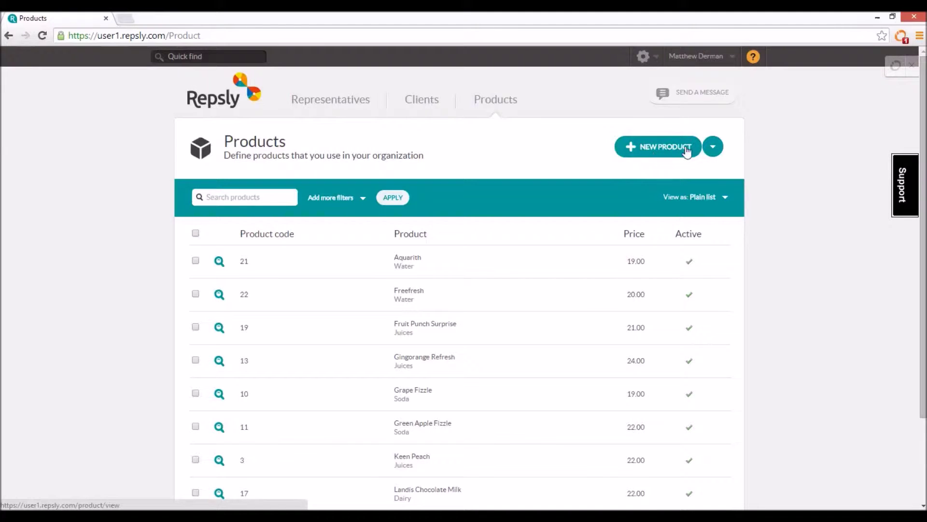
Start a new product FlavorBurst Loony Lemon with code 23, price 20.00, in the Juices group
click(660, 145)
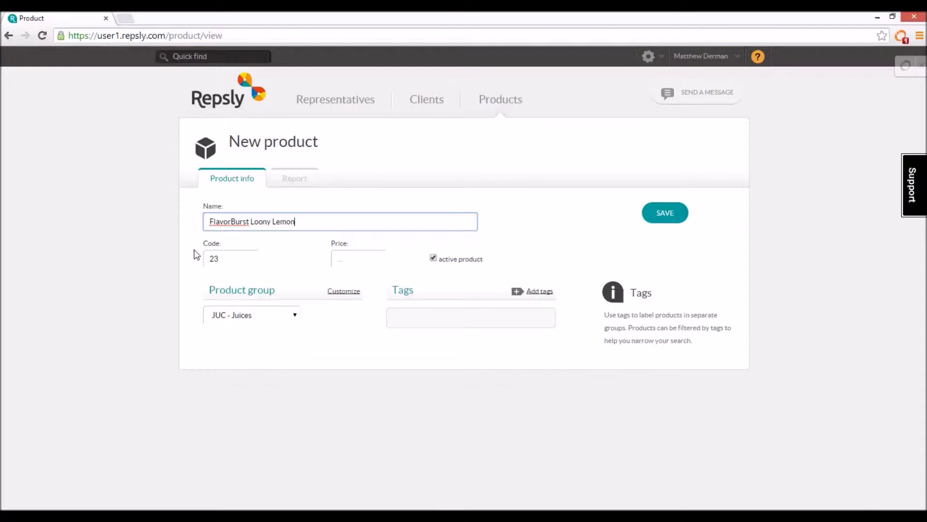
key(Tab)
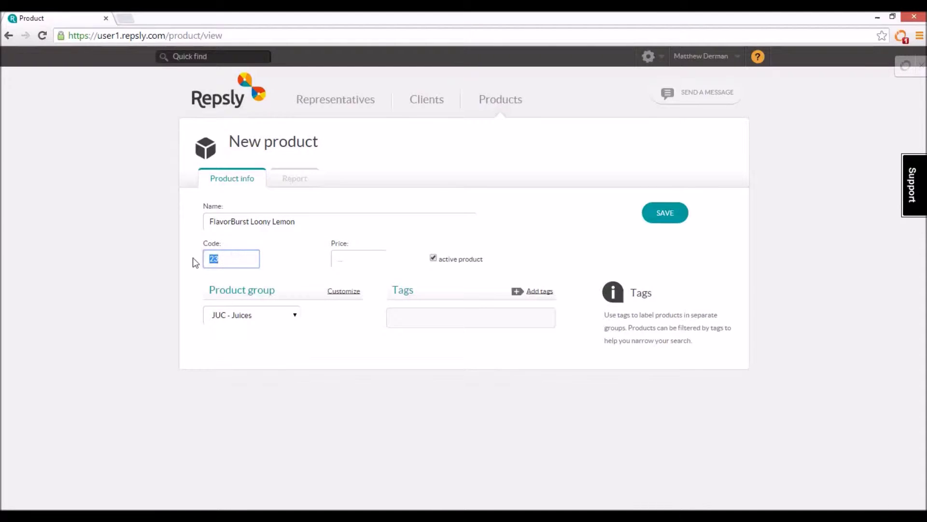
click(348, 259)
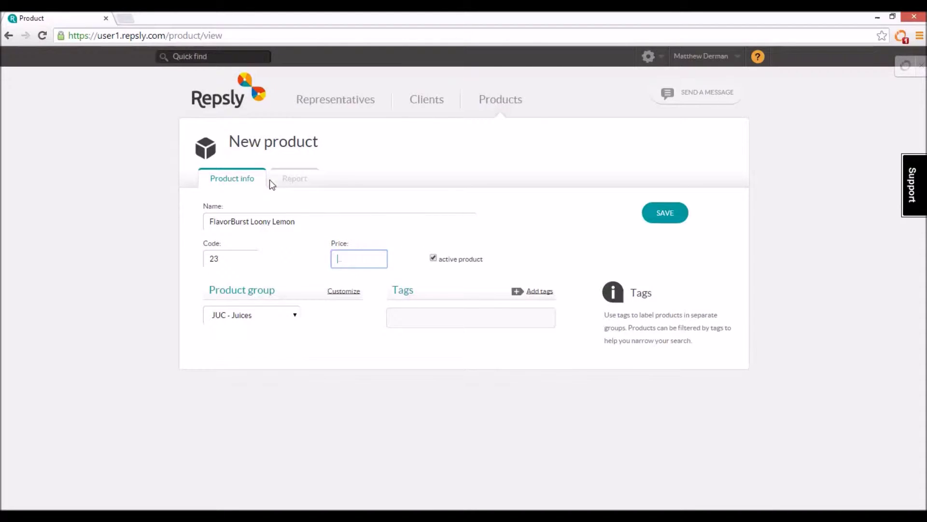
text(20)
click(321, 269)
click(339, 292)
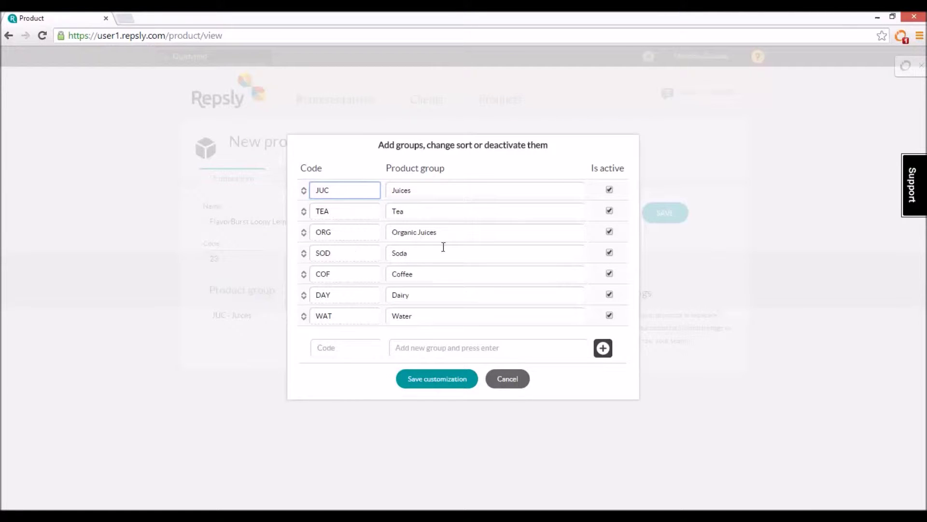
drag(453, 233, 390, 233)
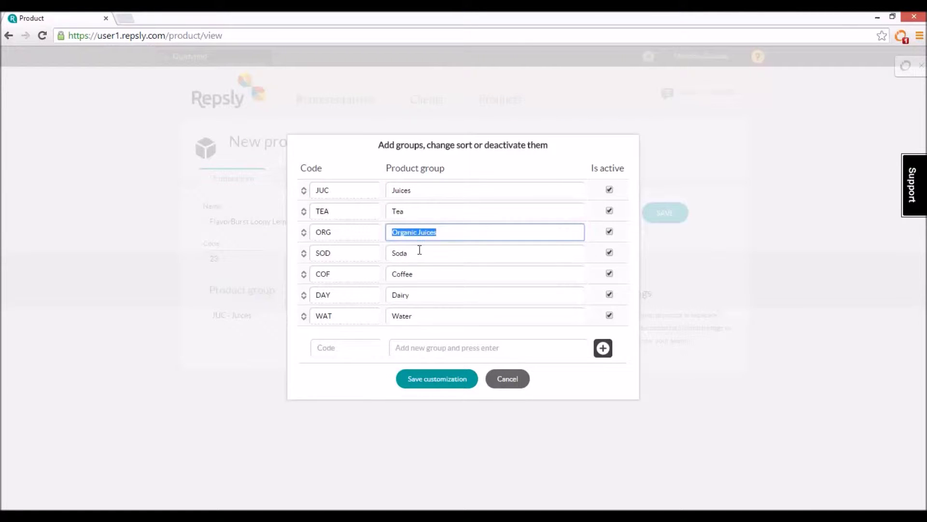
click(418, 380)
click(272, 315)
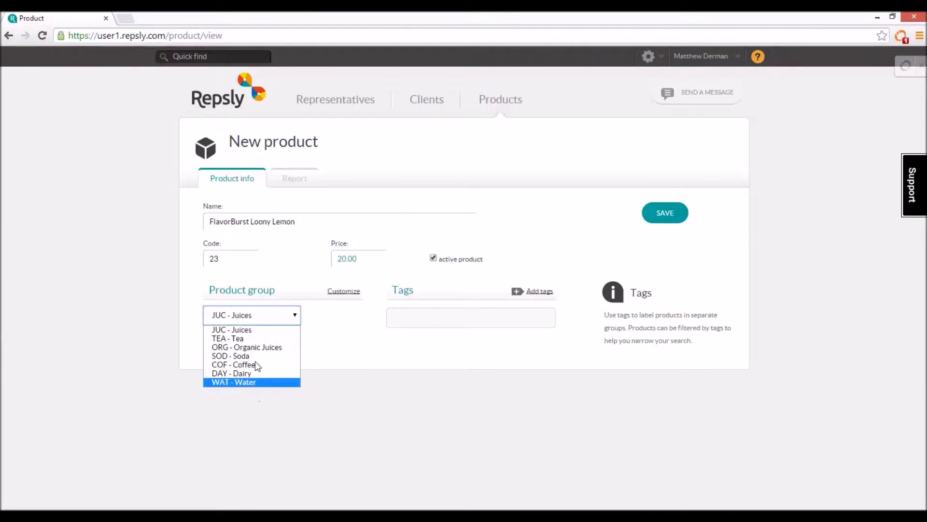
click(258, 331)
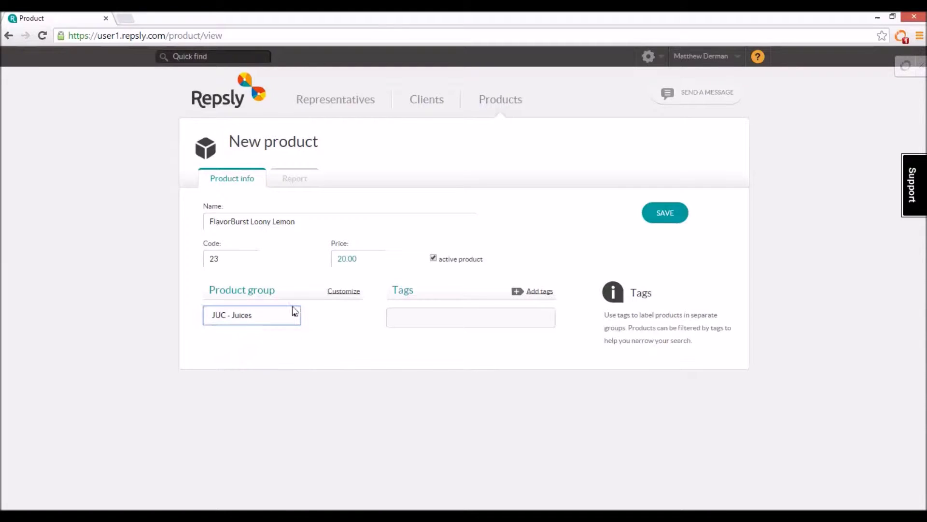
Create a new tag 'flavorburst' and apply it to the Loony Lemon product
click(540, 292)
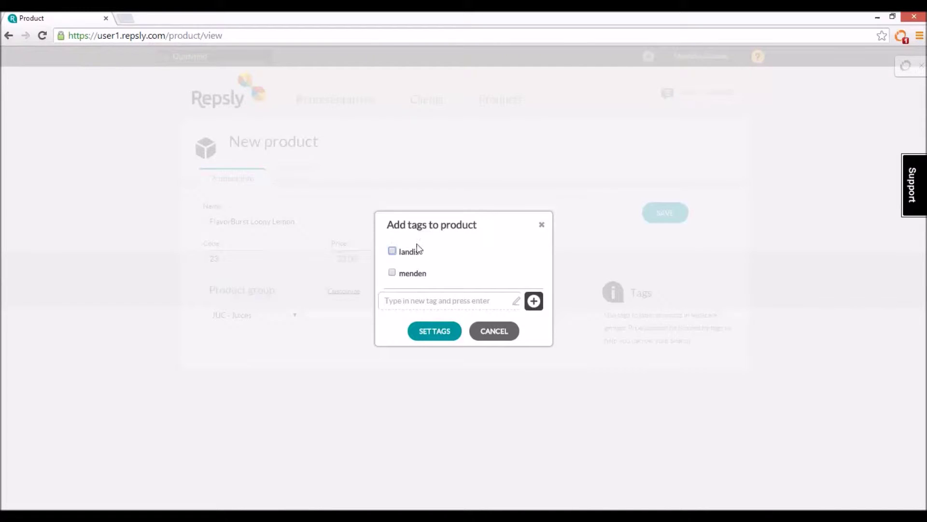
click(409, 300)
text(flavorburst)
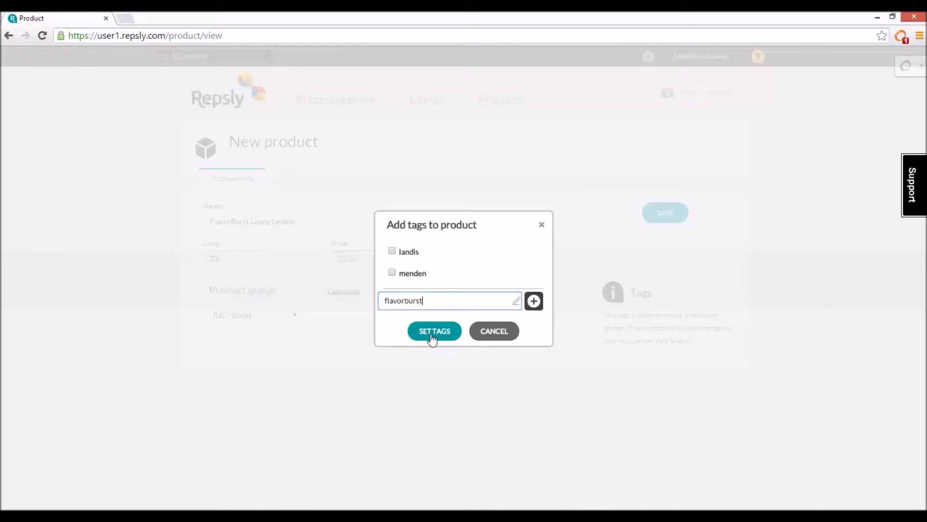
key(Return)
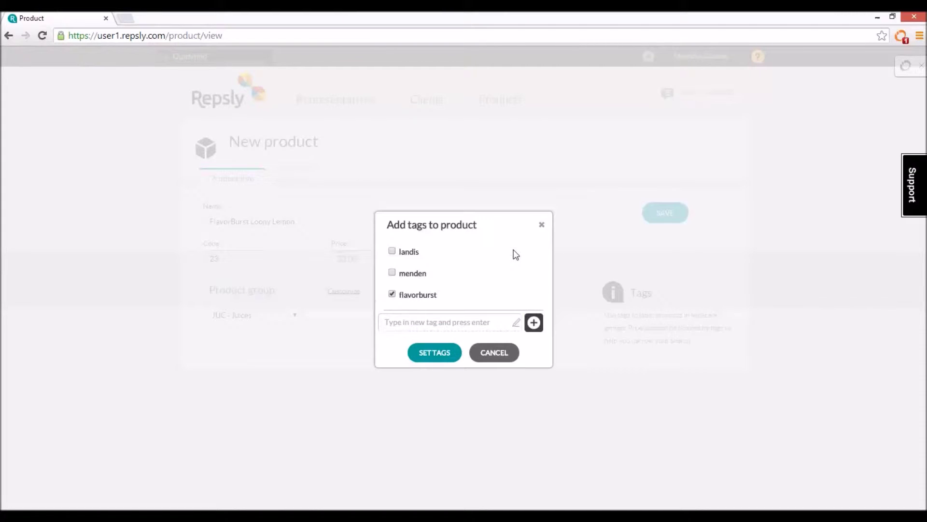
click(443, 353)
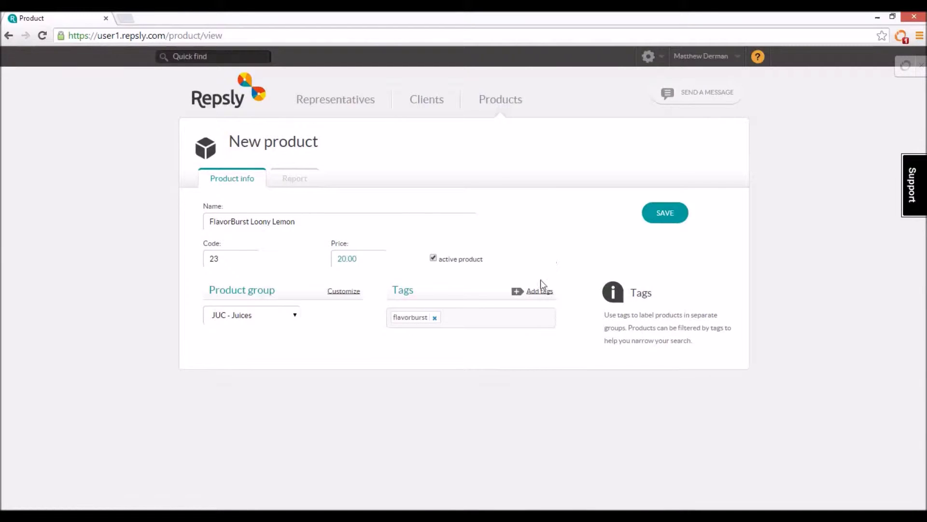
Save FlavorBurst Loony Lemon and return to the Products list
click(655, 219)
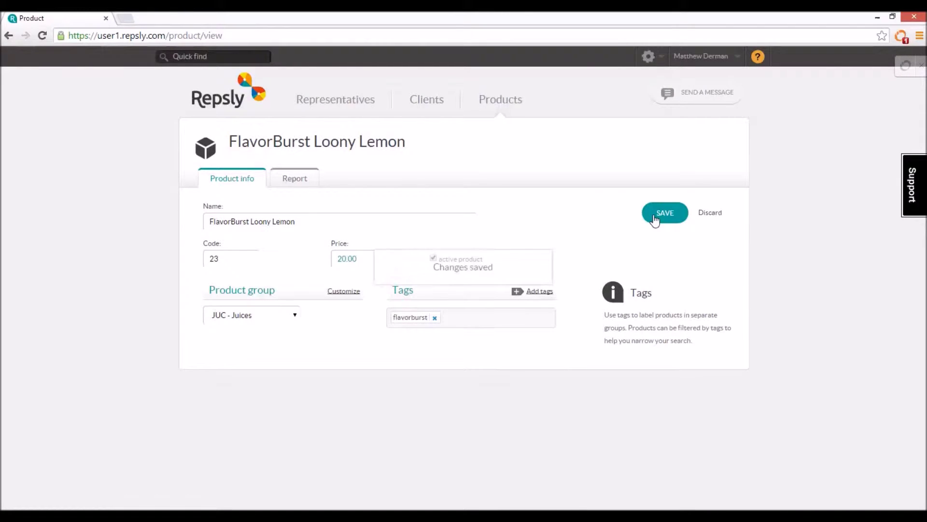
click(498, 104)
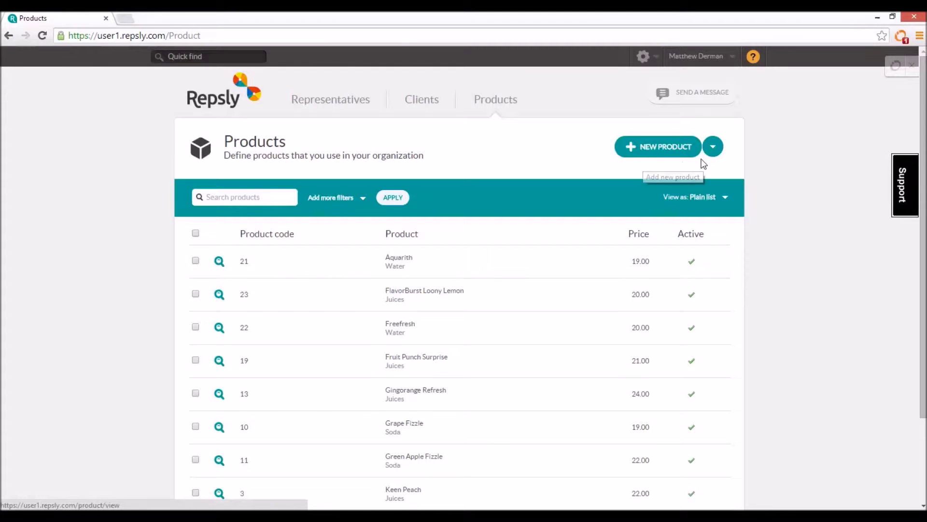
Start a copy-and-paste product import, then switch to the Products (5).xlsx workbook in Excel
click(713, 150)
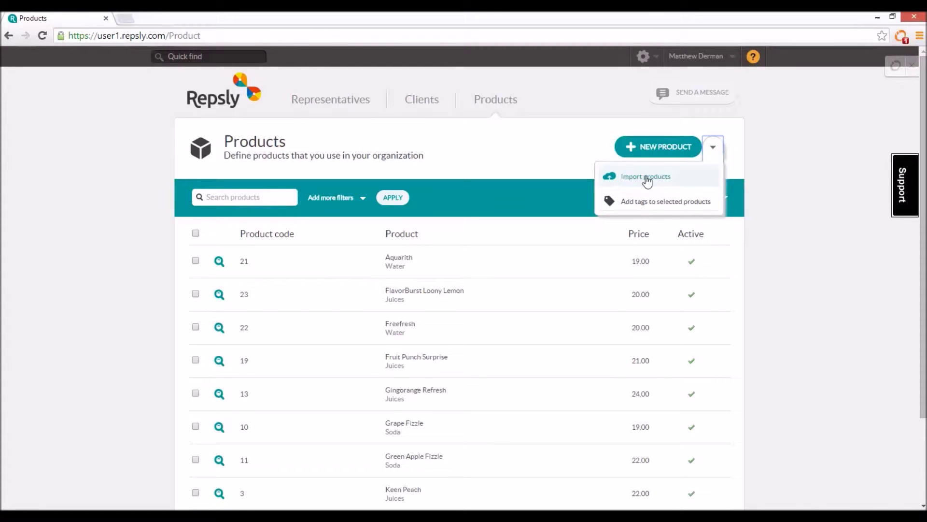
click(647, 177)
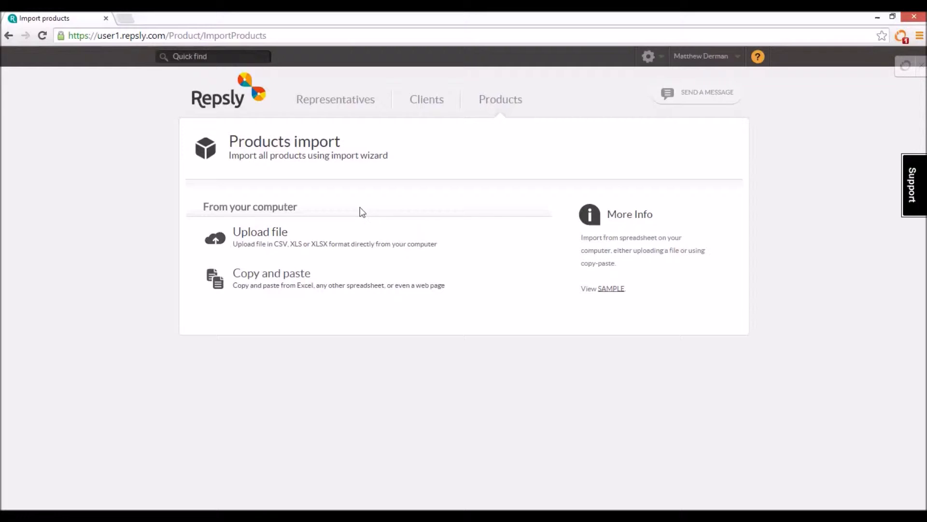
click(287, 282)
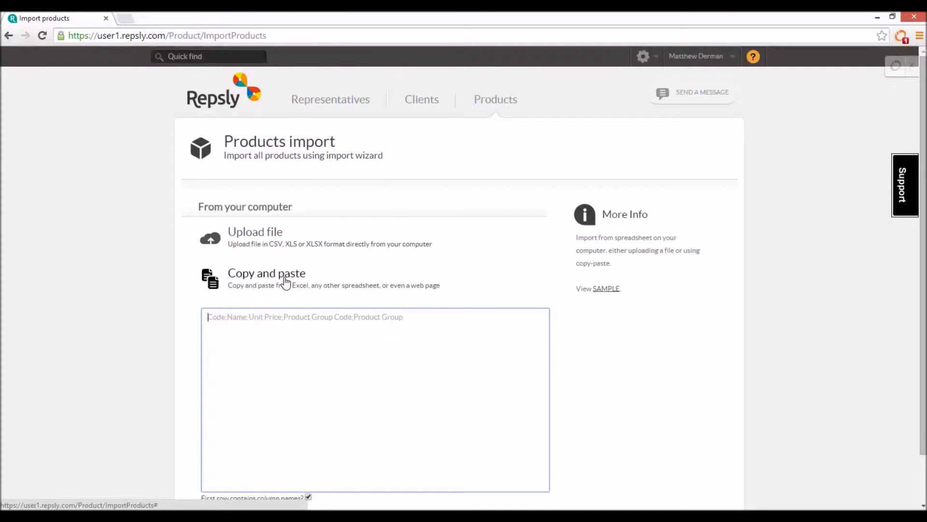
key(alt+Tab)
key(alt+Tab)
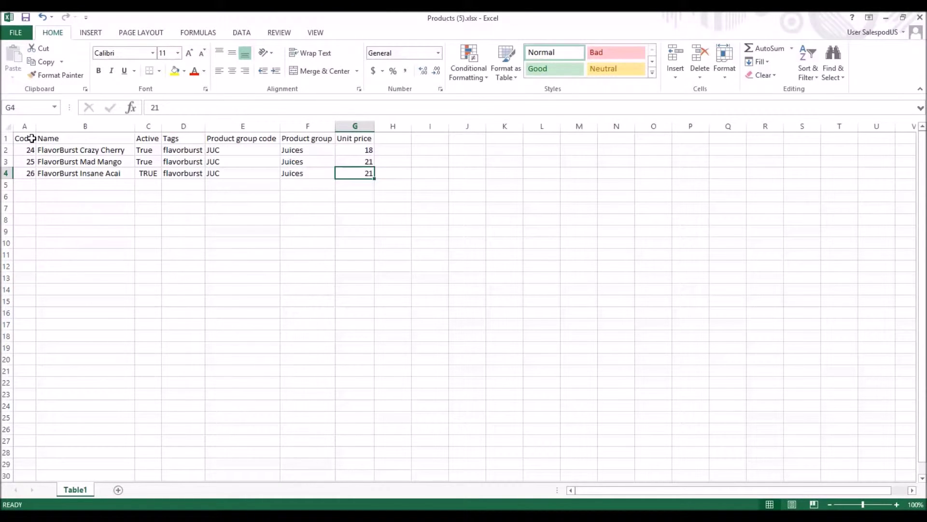
Copy the header and three FlavorBurst rows in A1:G4 and return to Repsly
drag(25, 139, 357, 173)
key(ctrl+c)
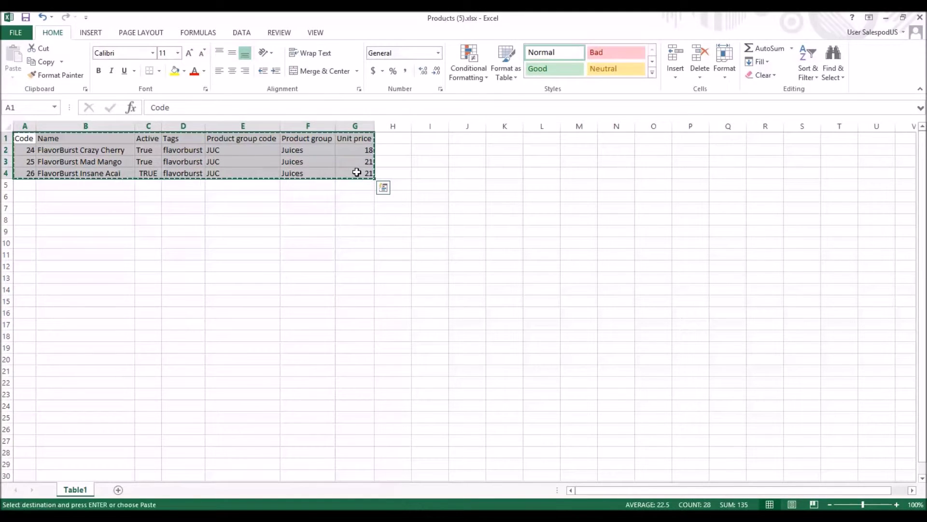
key(alt+Tab)
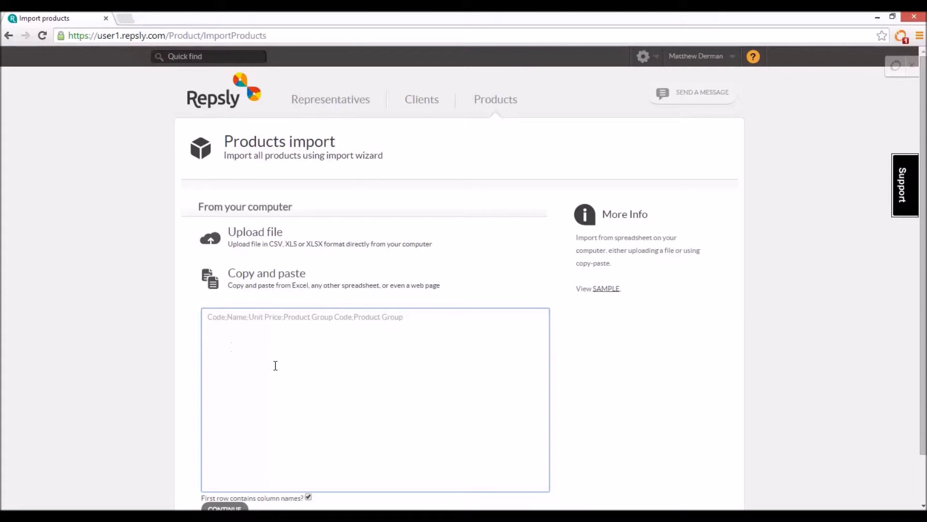
Paste the copied FlavorBurst rows into the import area and continue to column mapping
key(ctrl+v)
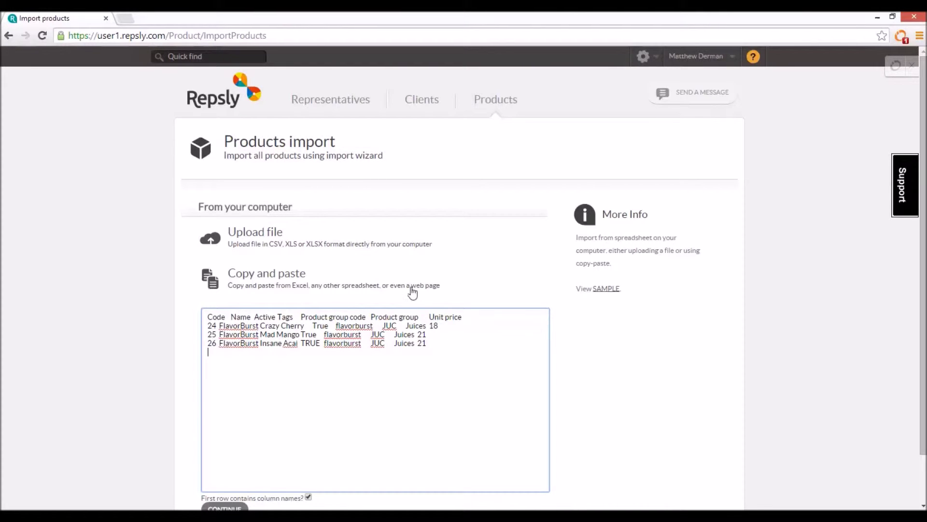
scroll(147, 288, down, 2)
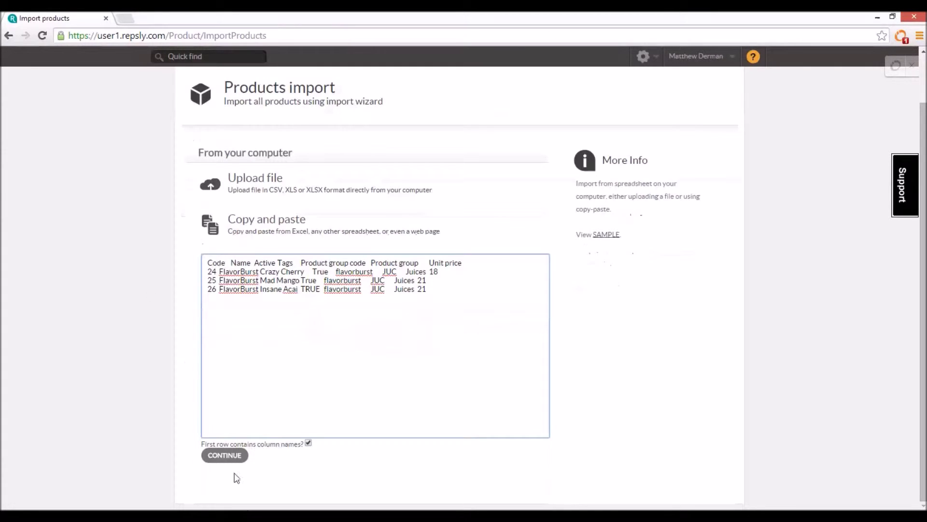
click(227, 456)
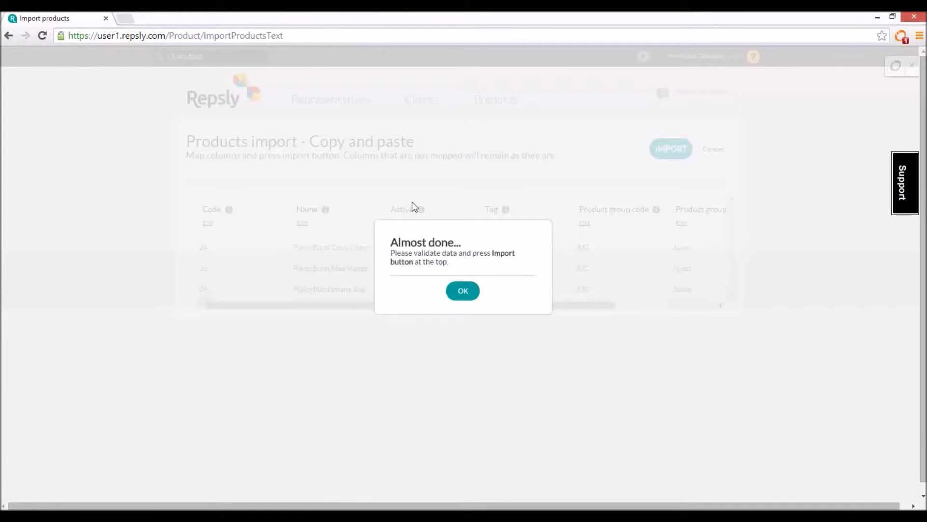
click(460, 290)
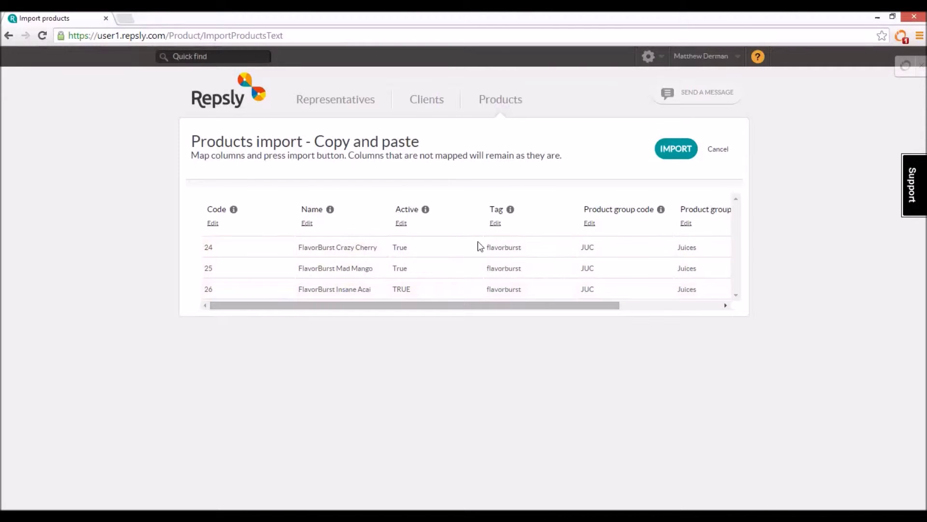
Review the column mapping and import Crazy Cherry, Mad Mango and Insane Acai
drag(486, 307, 599, 308)
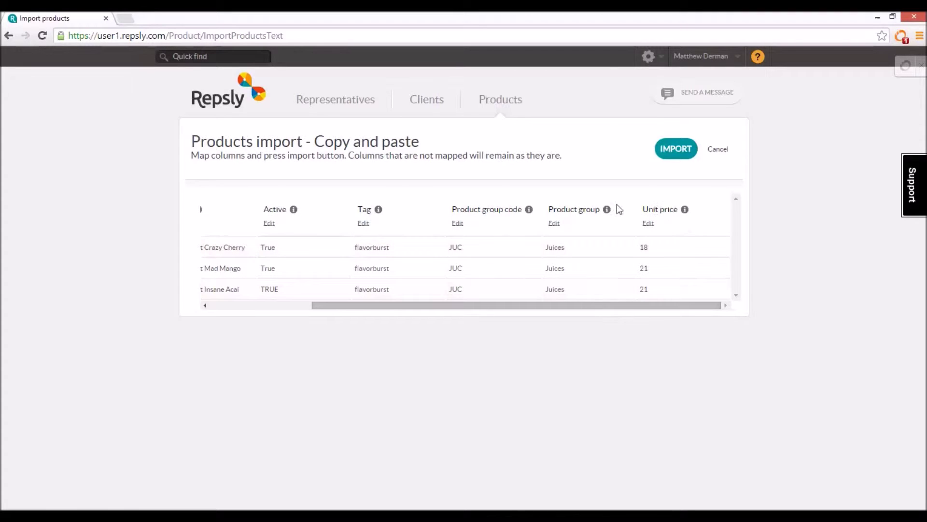
click(677, 150)
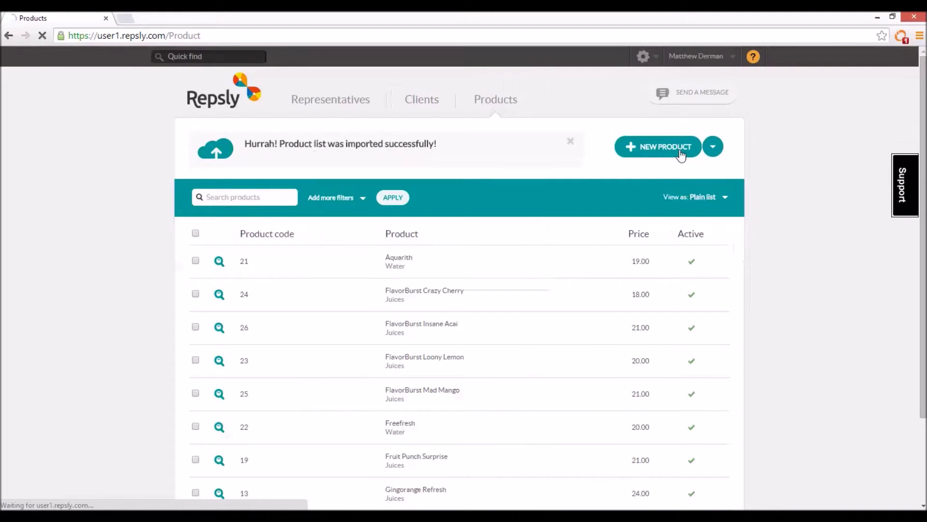
Scroll through the 26 products and bring up the Add more filters panel
scroll(515, 290, down, 3)
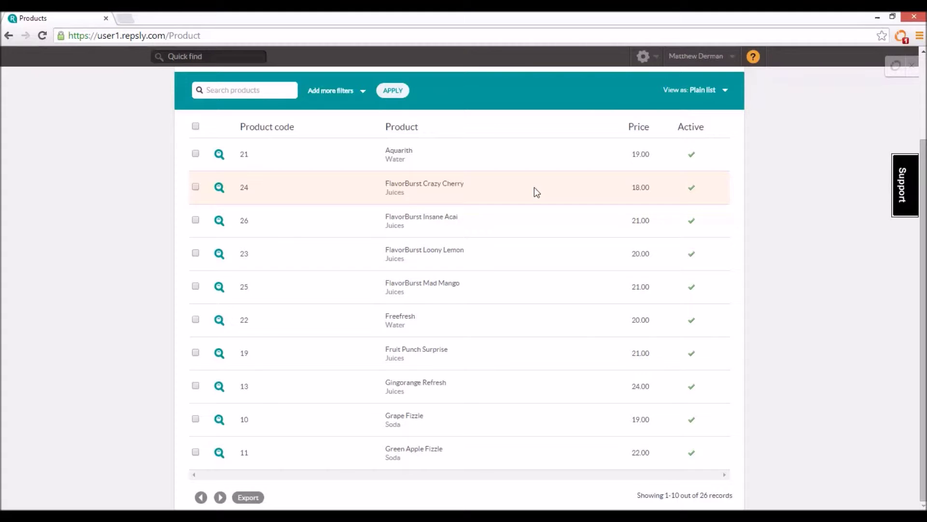
scroll(534, 187, up, 2)
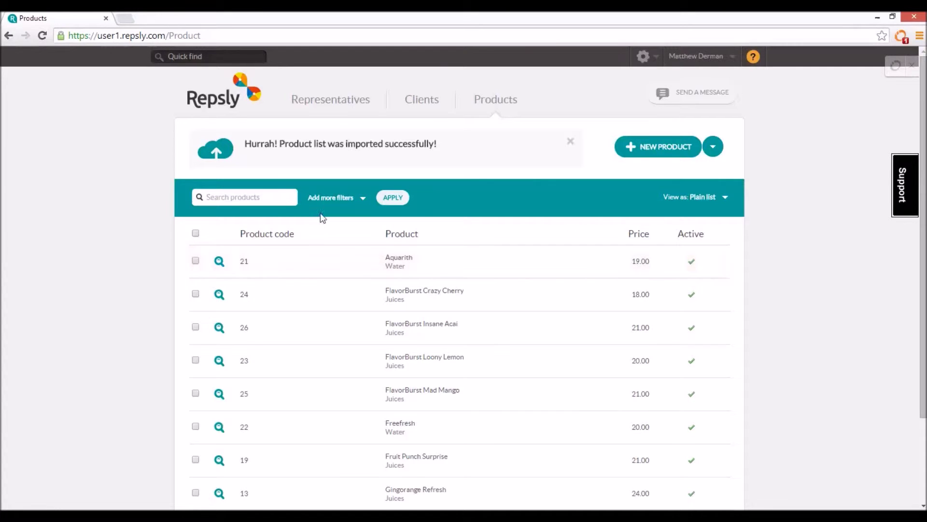
click(343, 202)
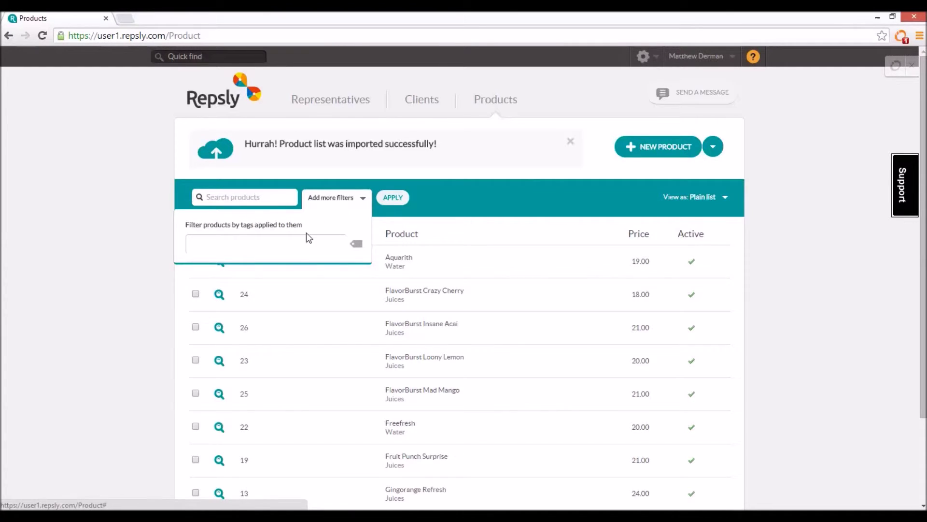
Filter the product list to the flavorburst tag, showing the four FlavorBurst juices
click(306, 245)
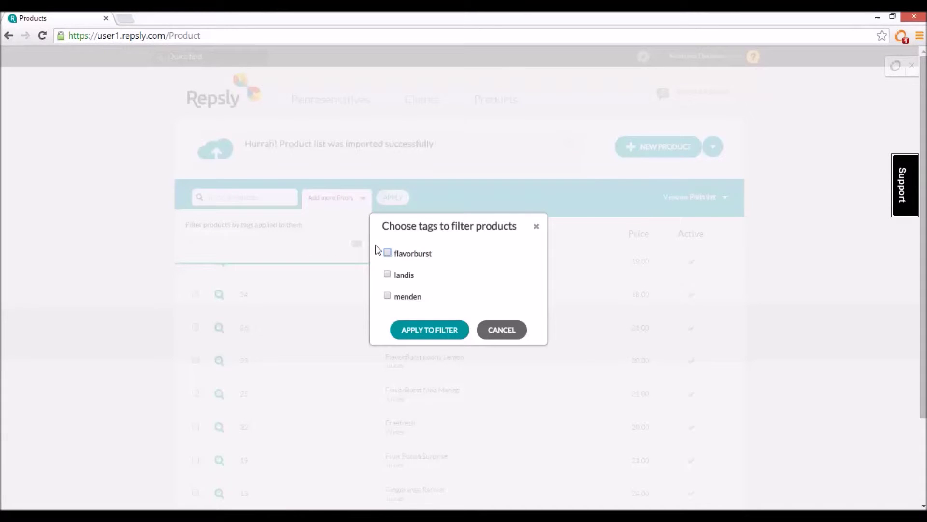
click(388, 252)
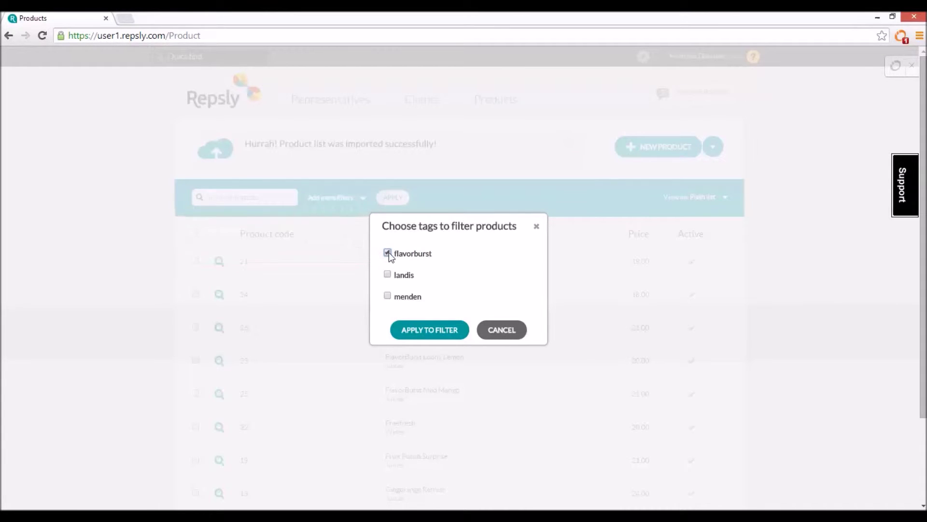
click(423, 330)
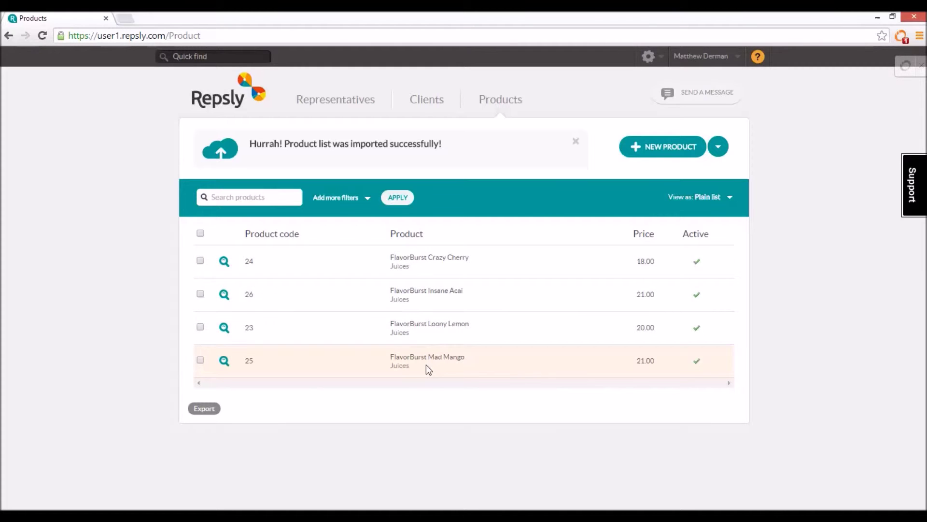
Remove the flavorburst tag filter so all products are listed again
click(364, 198)
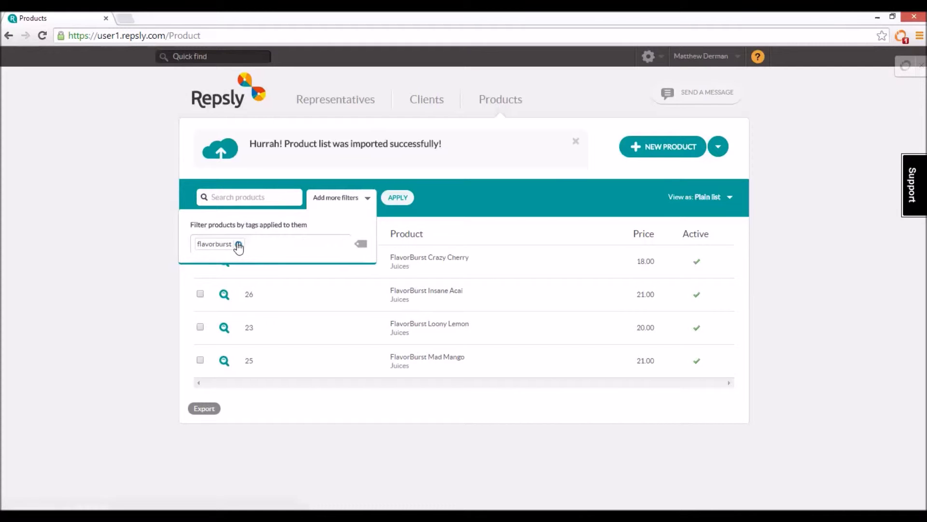
click(238, 245)
click(394, 198)
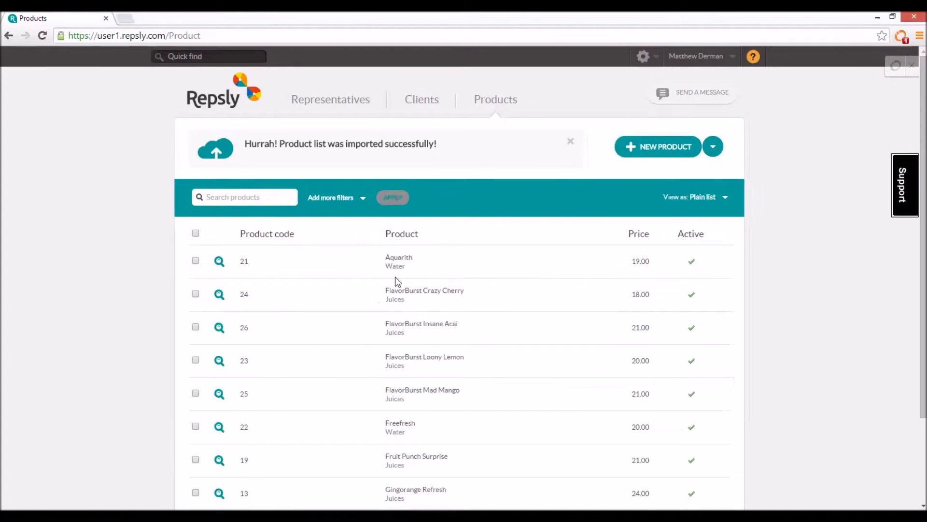
scroll(319, 397, down, 2)
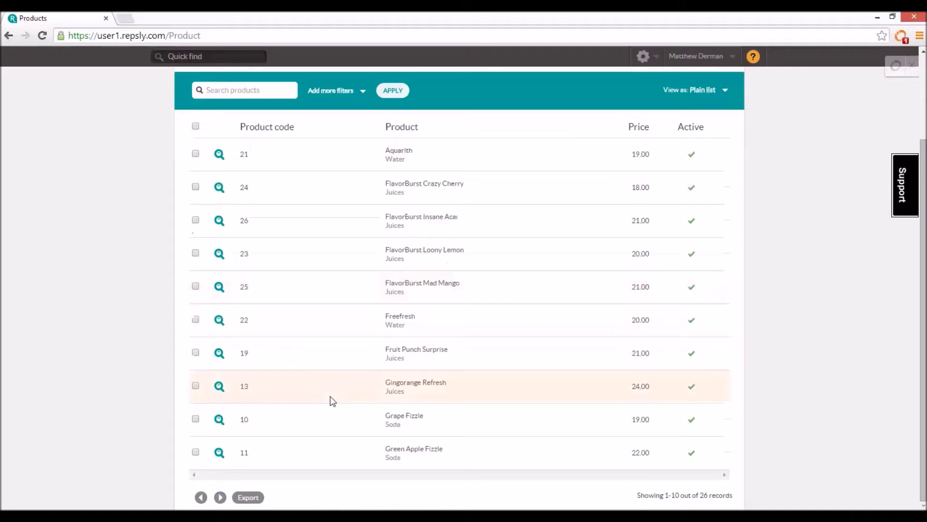
scroll(332, 401, up, 2)
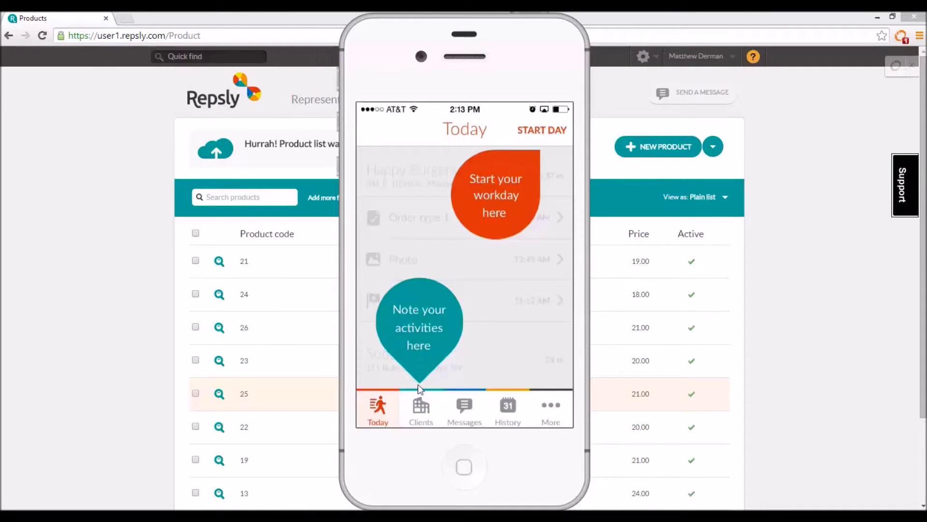
click(422, 410)
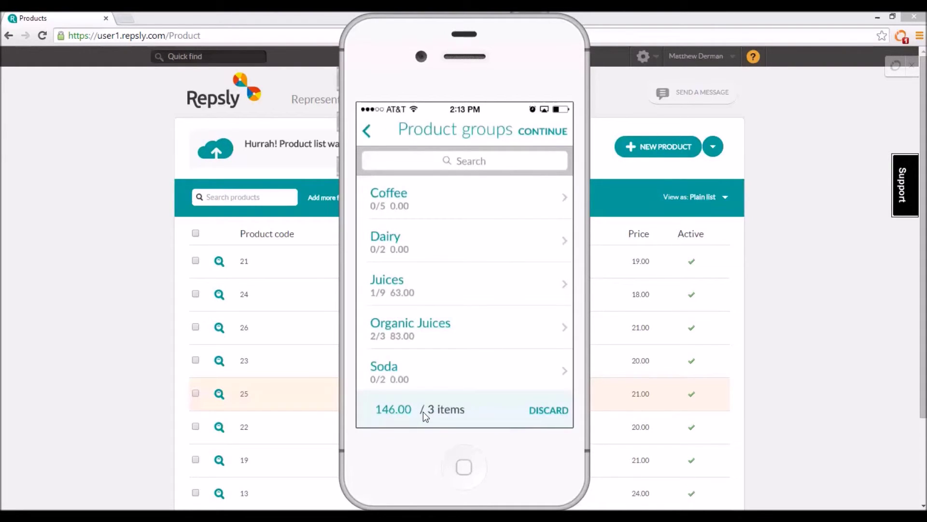
key(alt+Tab)
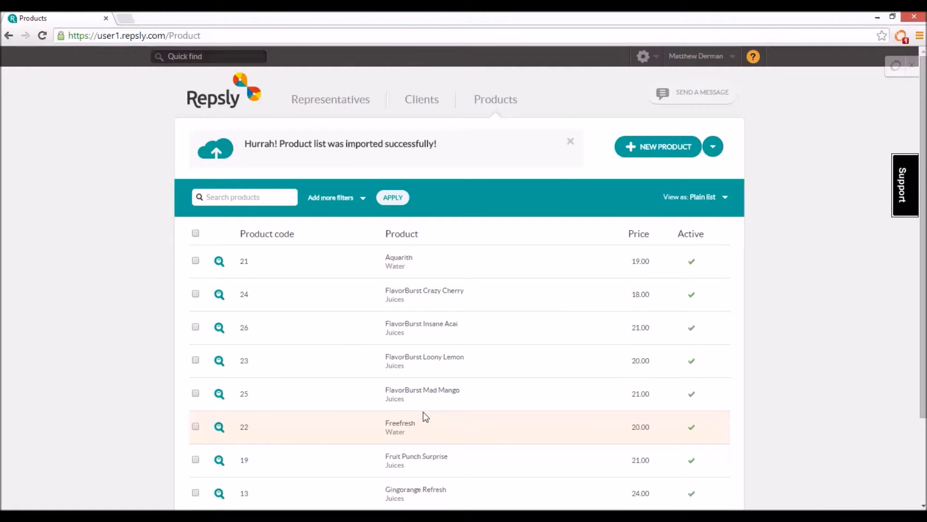
Go to Retail audits through the settings gear menu
click(648, 56)
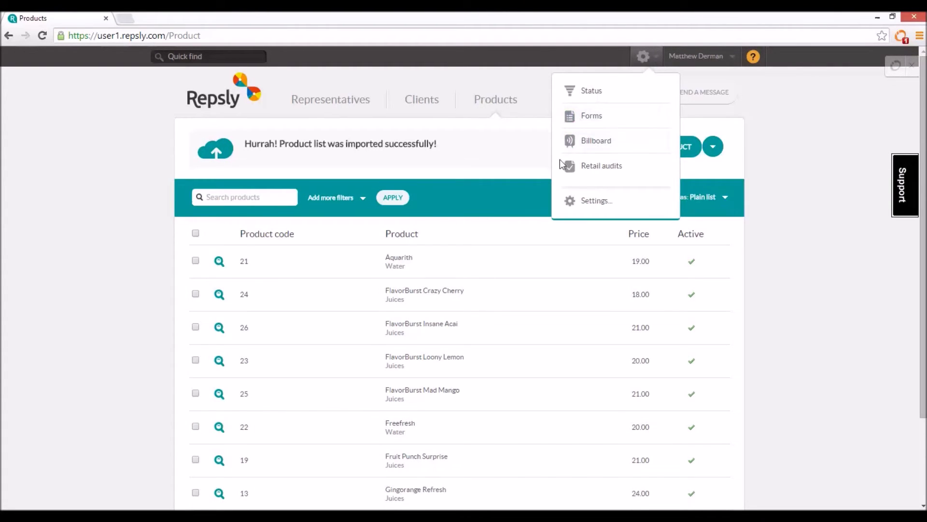
click(593, 169)
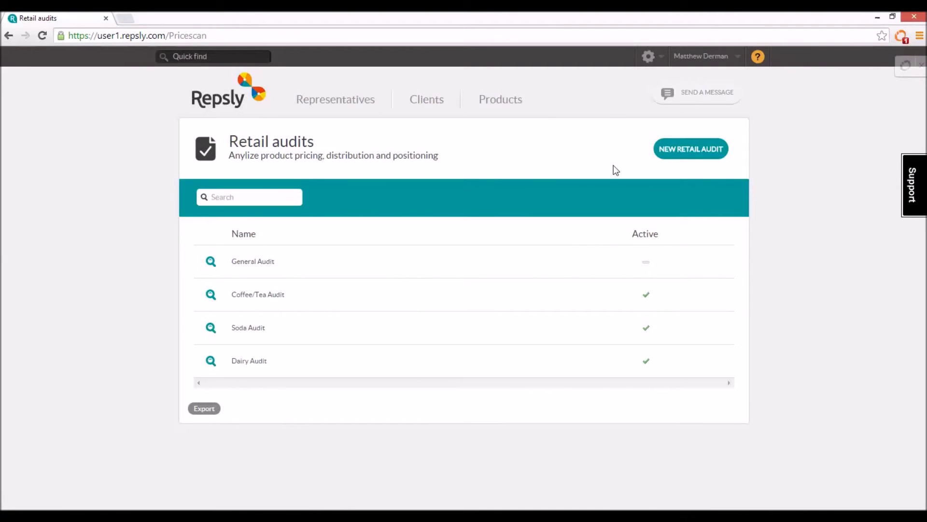
Create and save 'Juice Audit' covering JUC Juices and ORG Organic Juices, then switch to the phone mirror
click(708, 155)
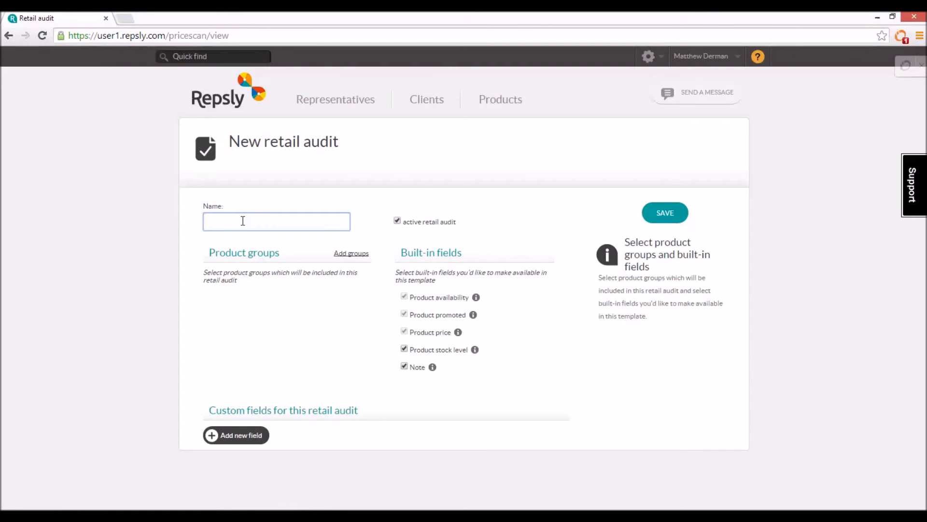
text(Juice Audit)
click(349, 251)
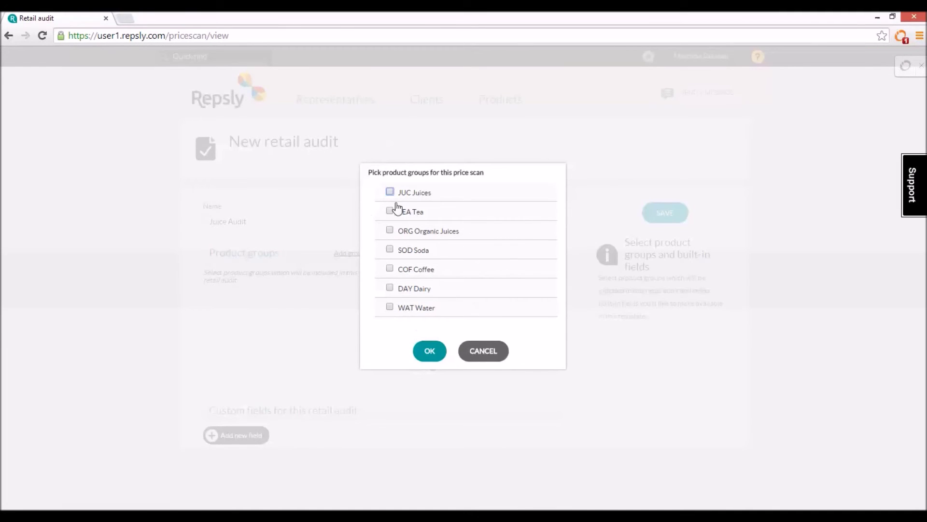
click(390, 191)
click(390, 230)
click(430, 350)
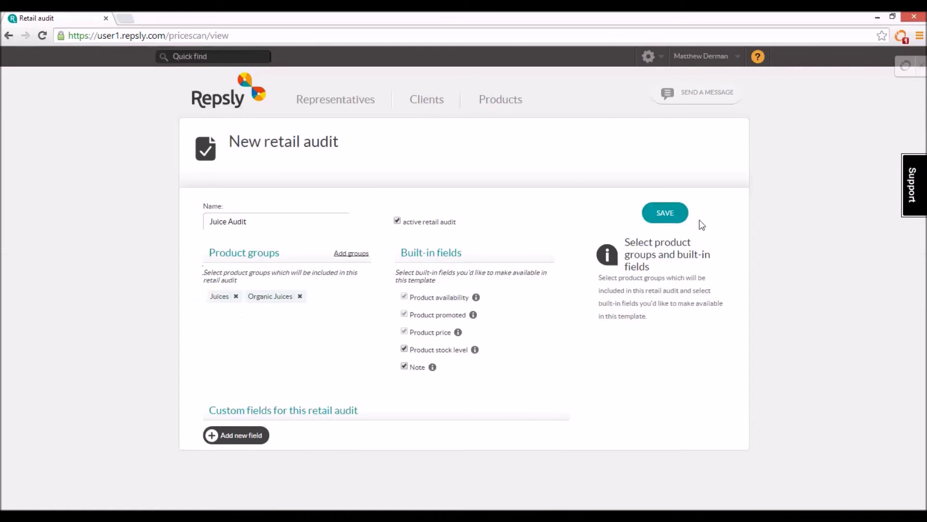
click(674, 216)
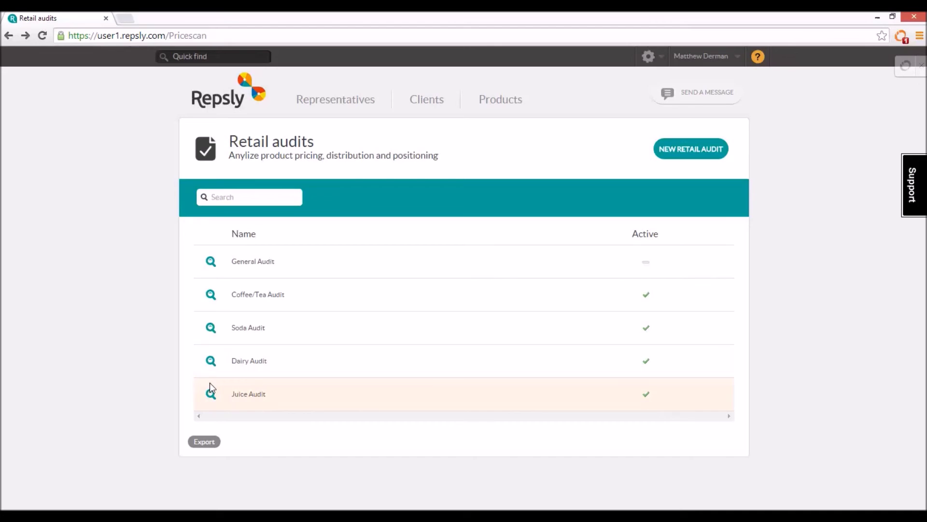
key(alt+Tab)
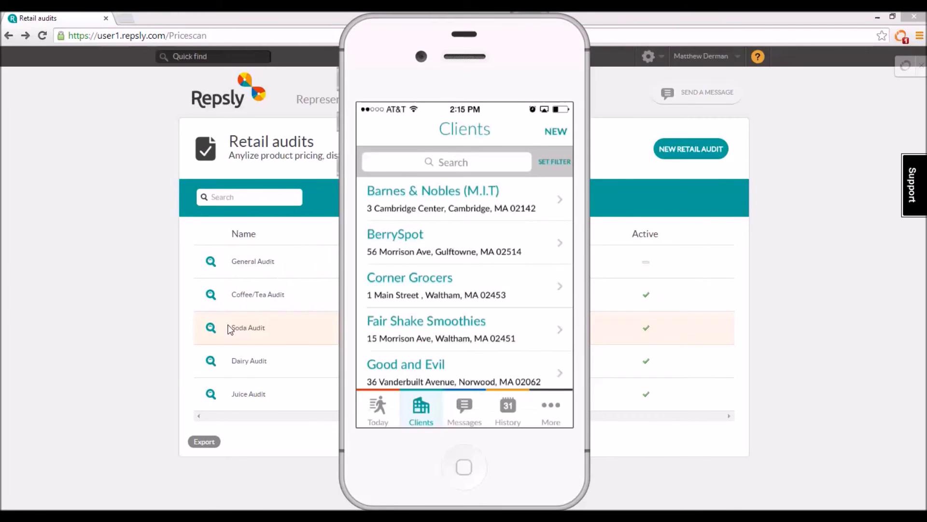